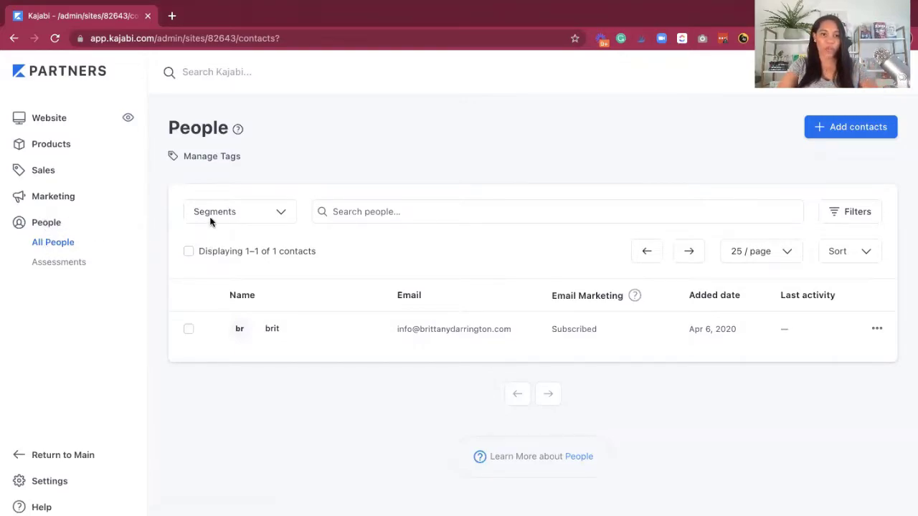
Review the predefined segments available for the people list and close the list without choosing one.
left_click(274, 217)
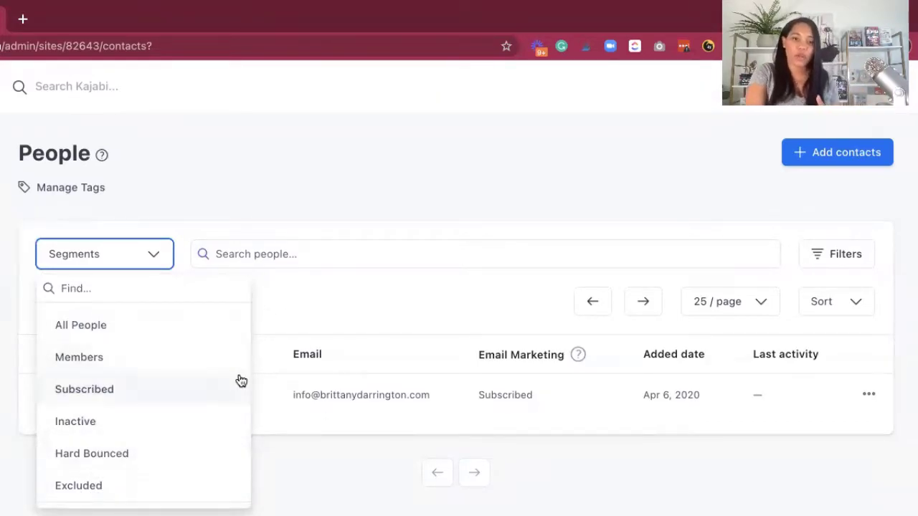
left_click(297, 303)
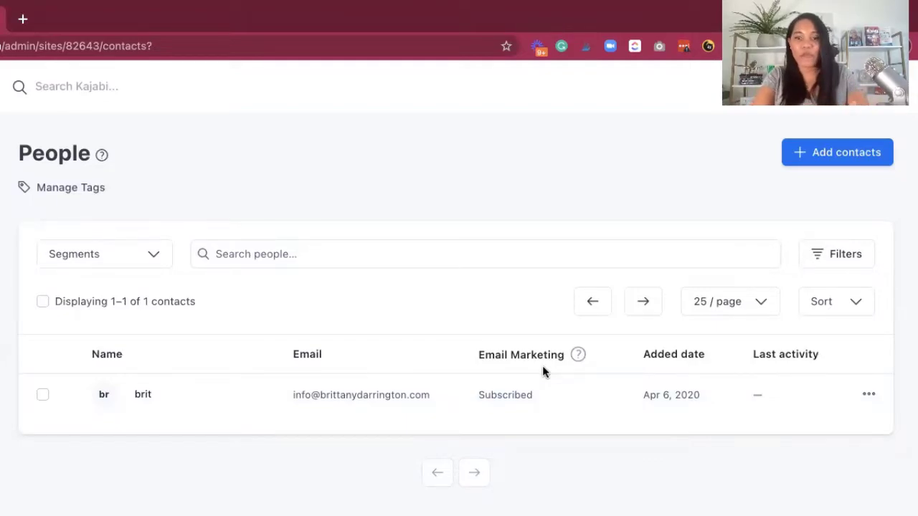
Open the listed contact's record and examine the lifecycle statistics and email activity history.
left_click(144, 395)
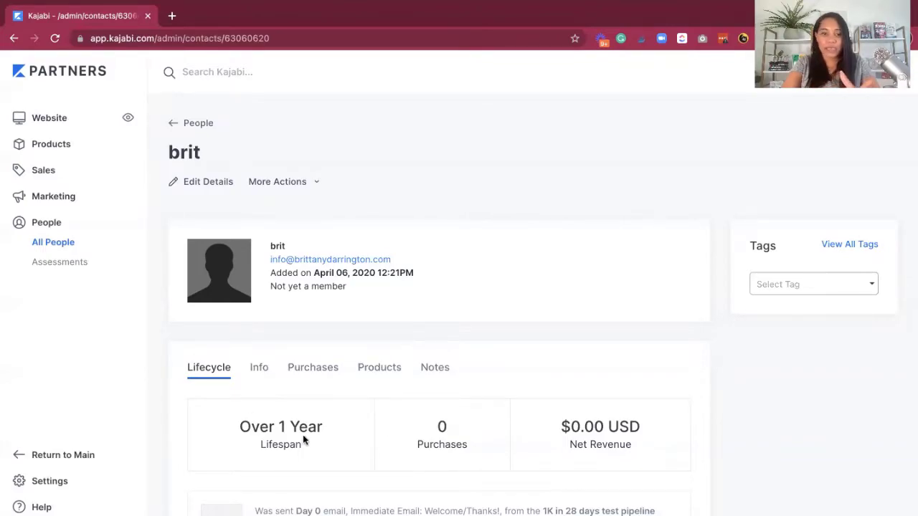
scroll(292, 419, "down", 4)
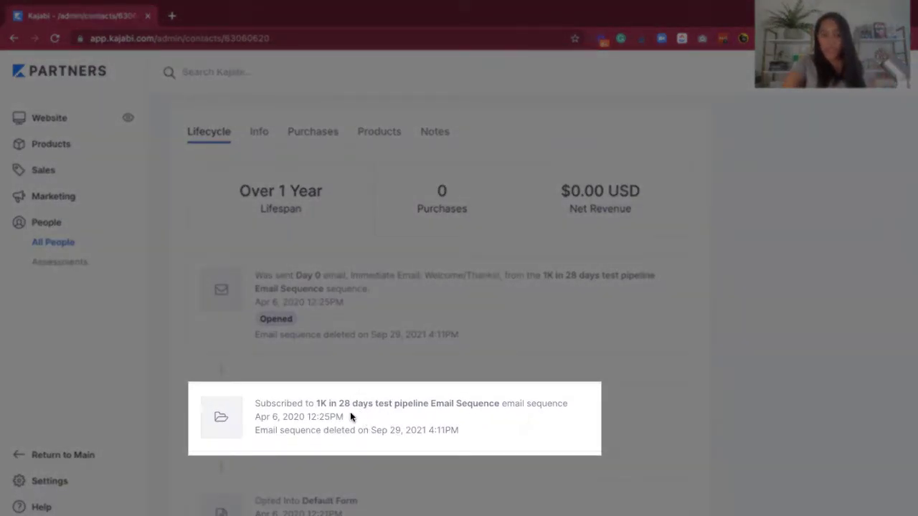
scroll(350, 416, "down", 1)
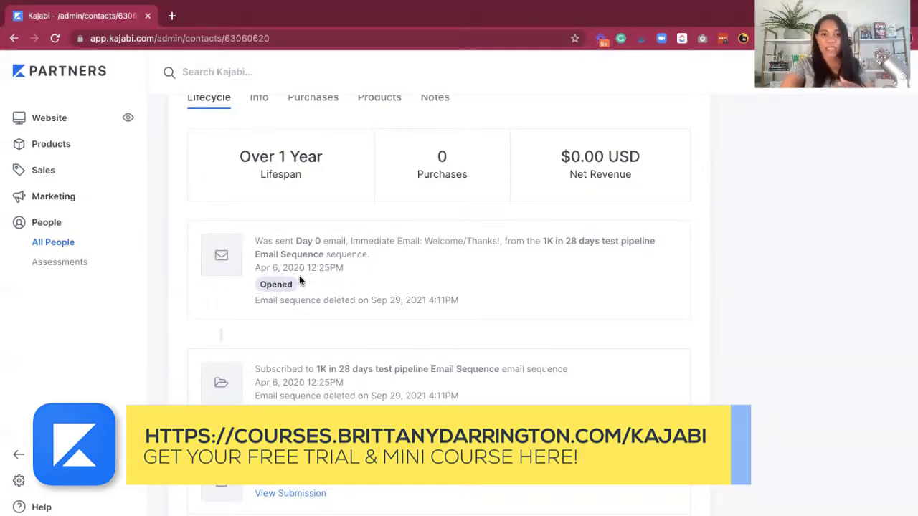
scroll(299, 281, "up", 1)
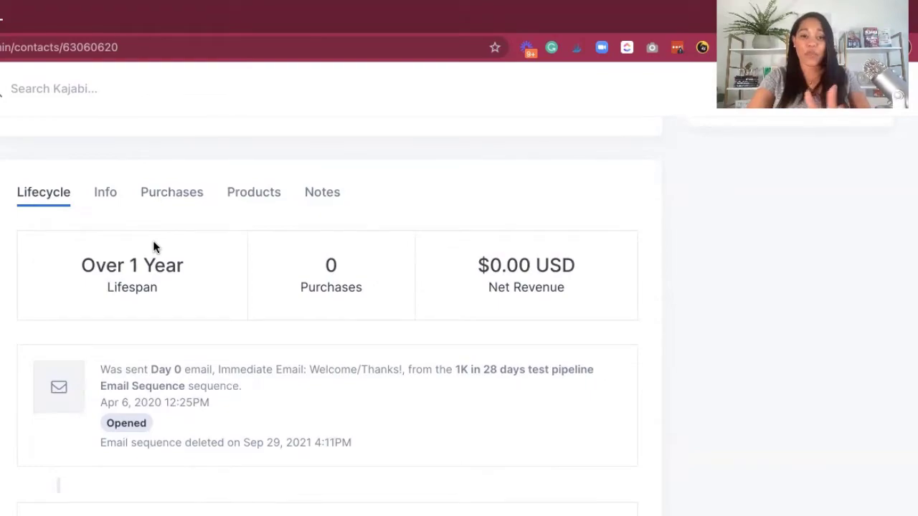
Review the contact's Info, Purchases, Products and Notes sections and the tag assignment area.
left_click(105, 192)
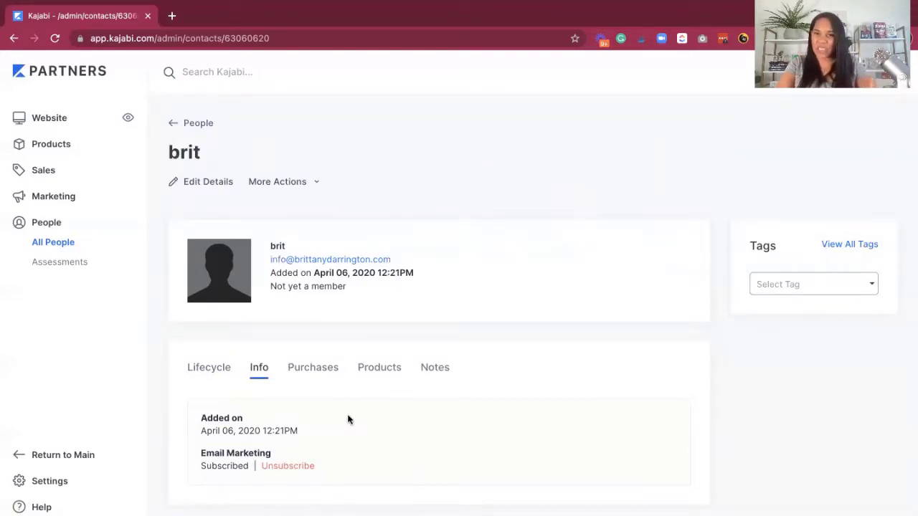
left_click(309, 365)
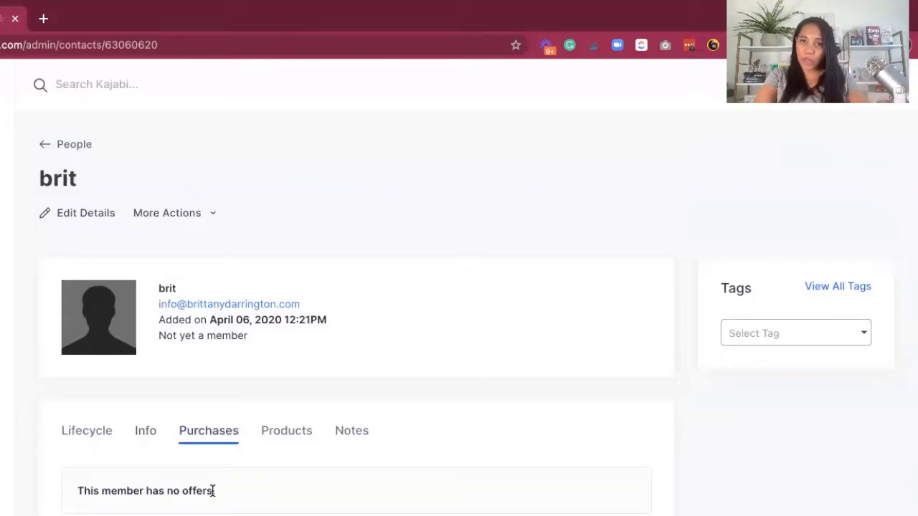
left_click(294, 432)
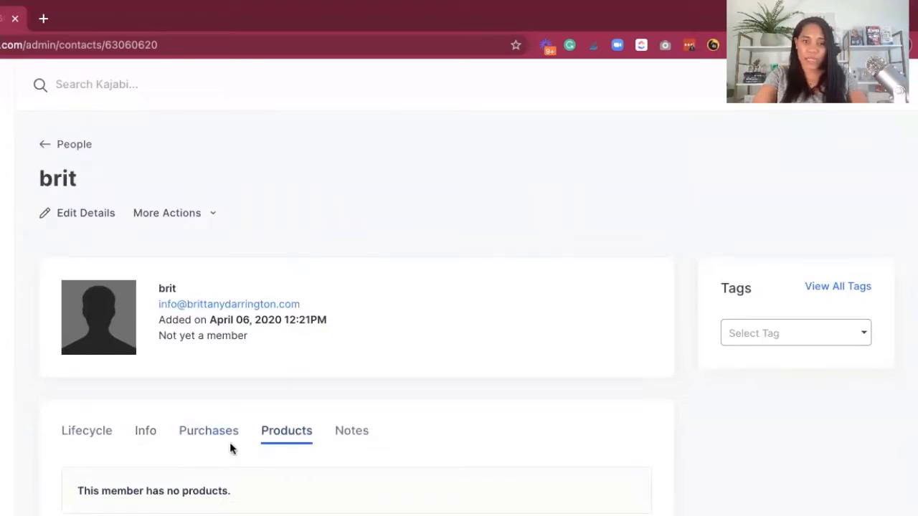
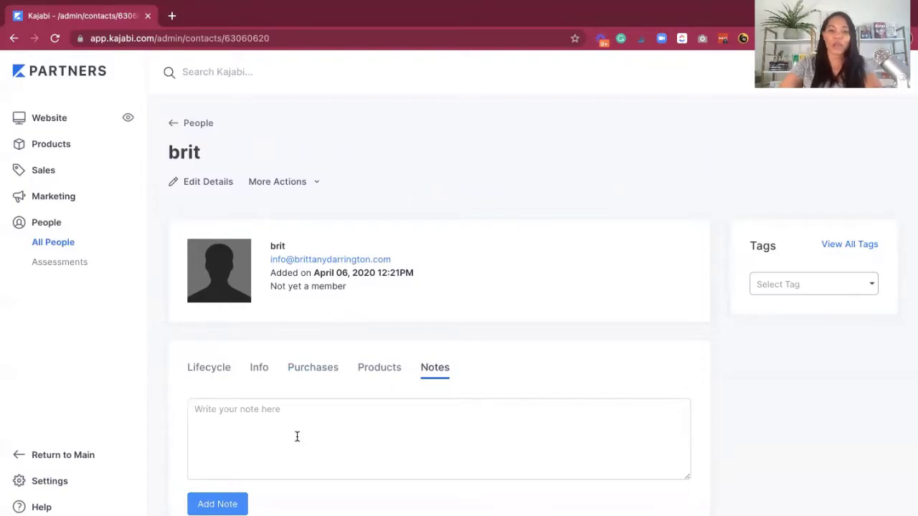
scroll(297, 436, "down", 2)
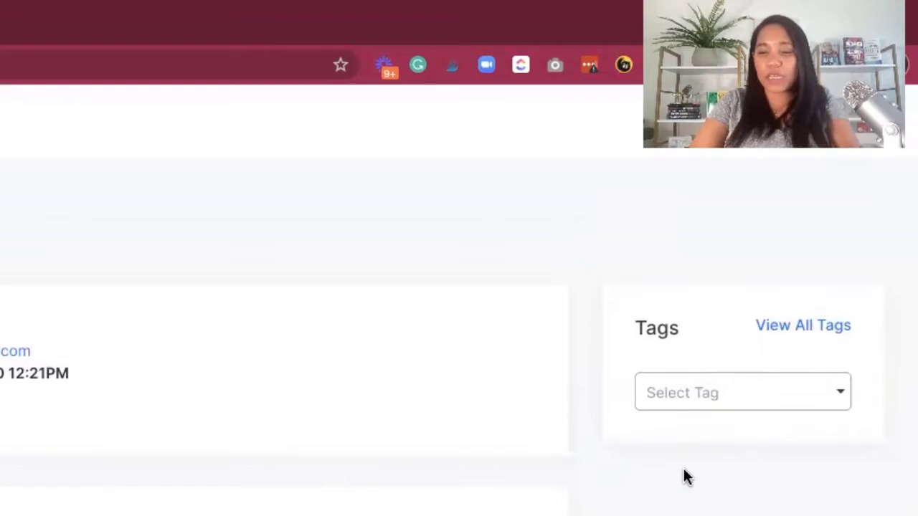
scroll(688, 466, "up", 1)
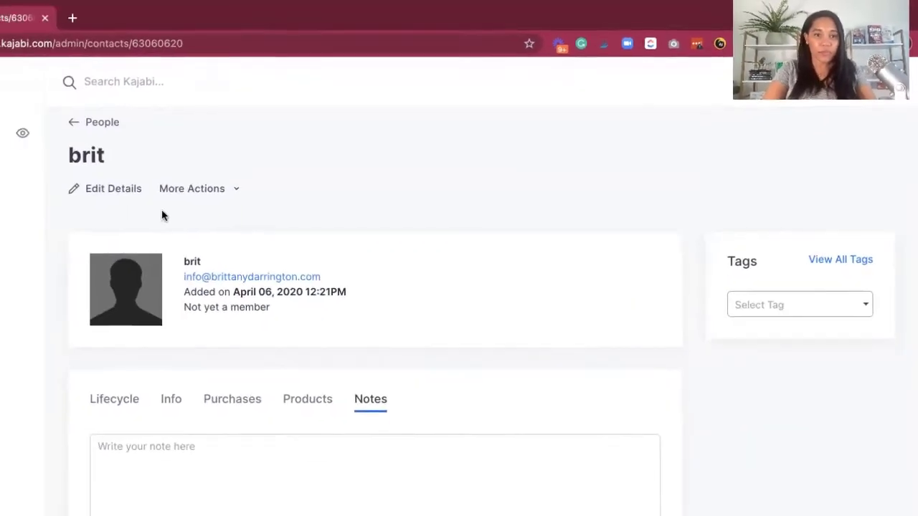
Open the contact's details for editing, review the name, email, phone and address fields, and return to the contact record.
left_click(218, 168)
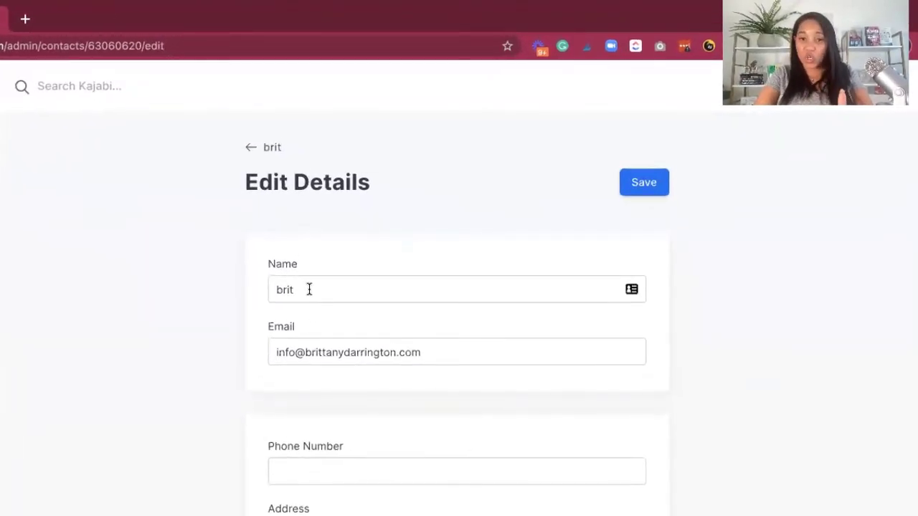
scroll(322, 436, "down", 2)
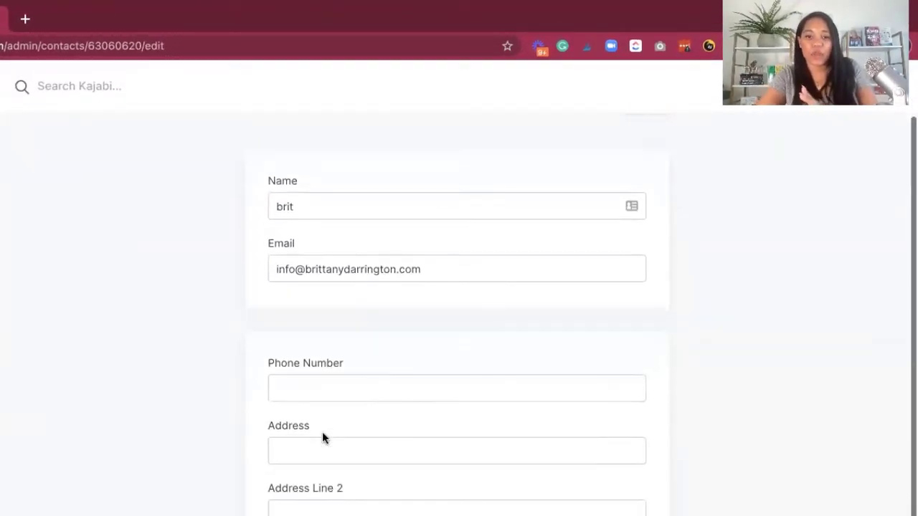
scroll(340, 355, "down", 5)
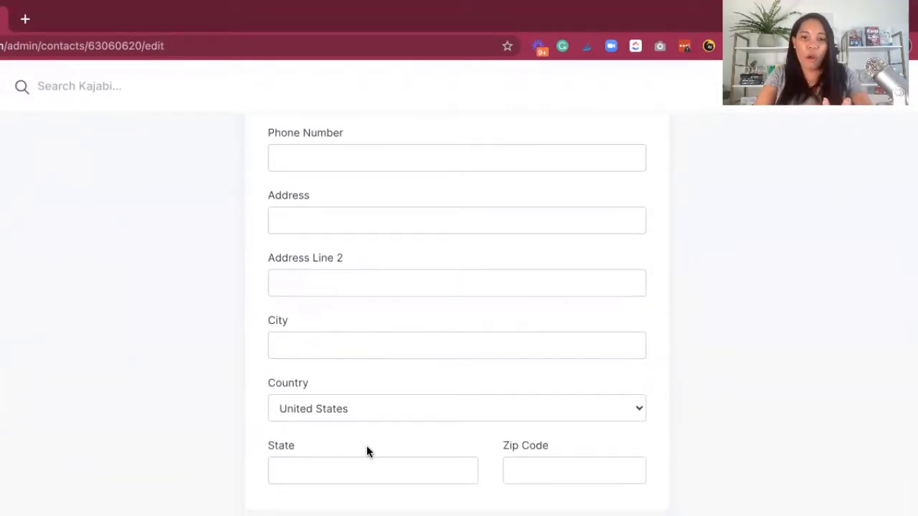
scroll(366, 446, "up", 4)
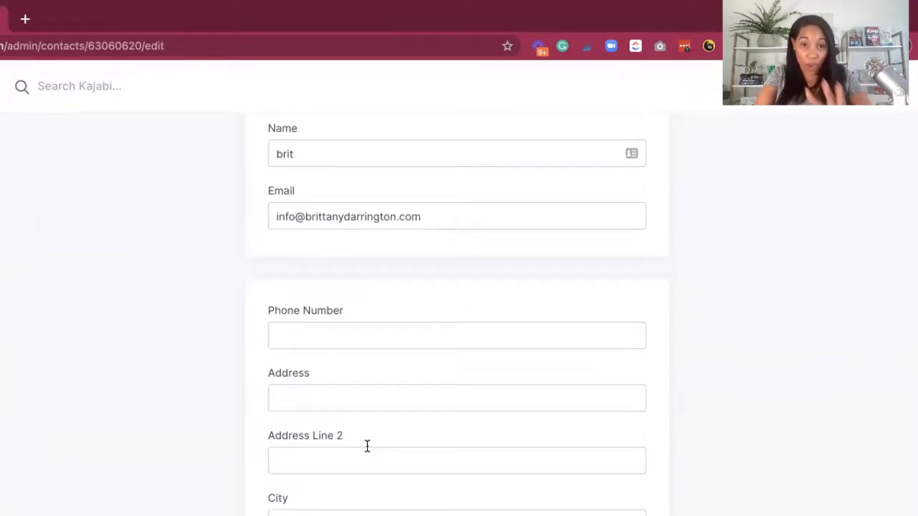
scroll(366, 446, "up", 3)
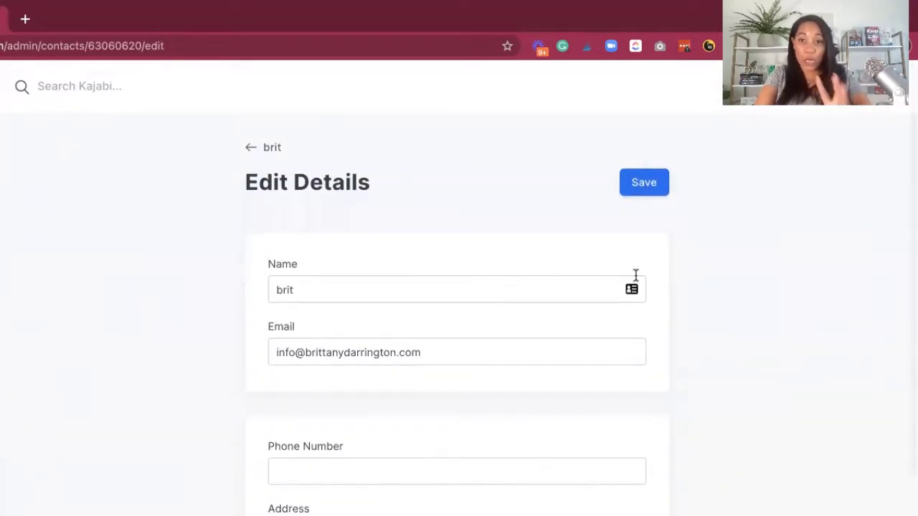
left_click(642, 182)
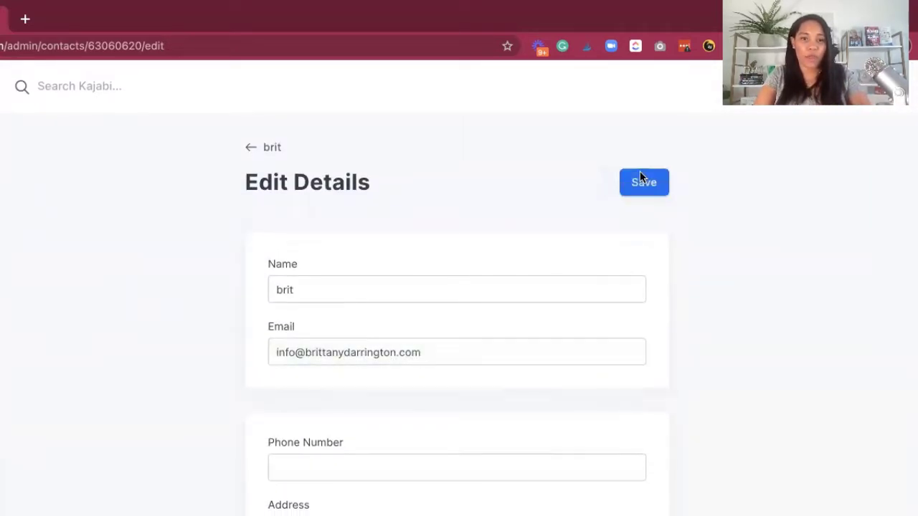
left_click(249, 154)
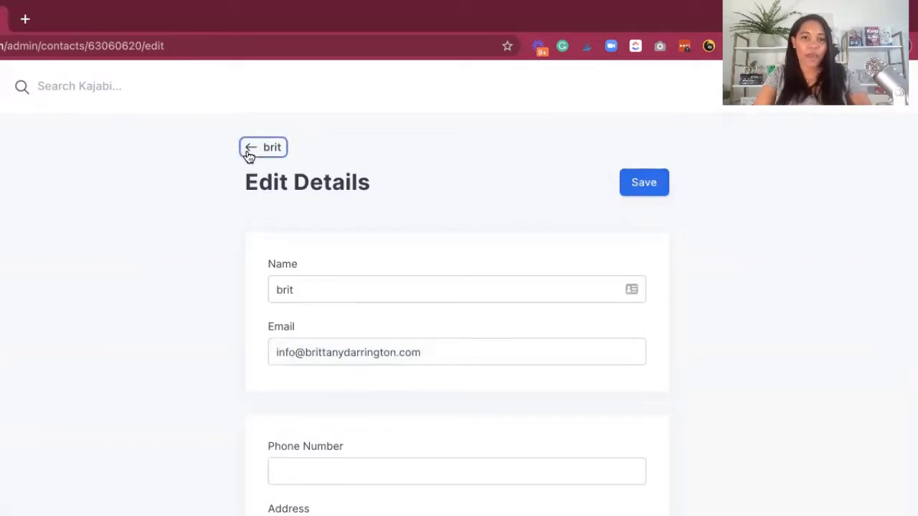
Open the contact's offer management page to see where offers are granted, and return to the contact record.
left_click(170, 219)
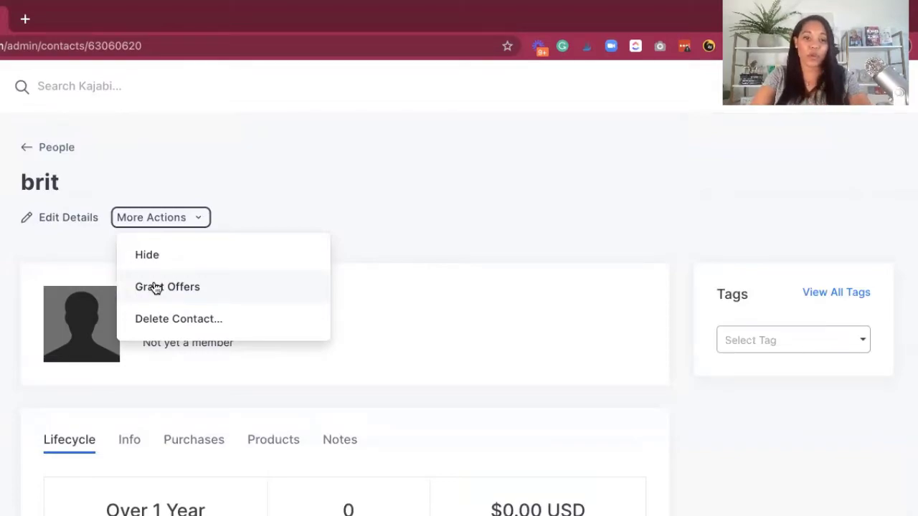
left_click(156, 288)
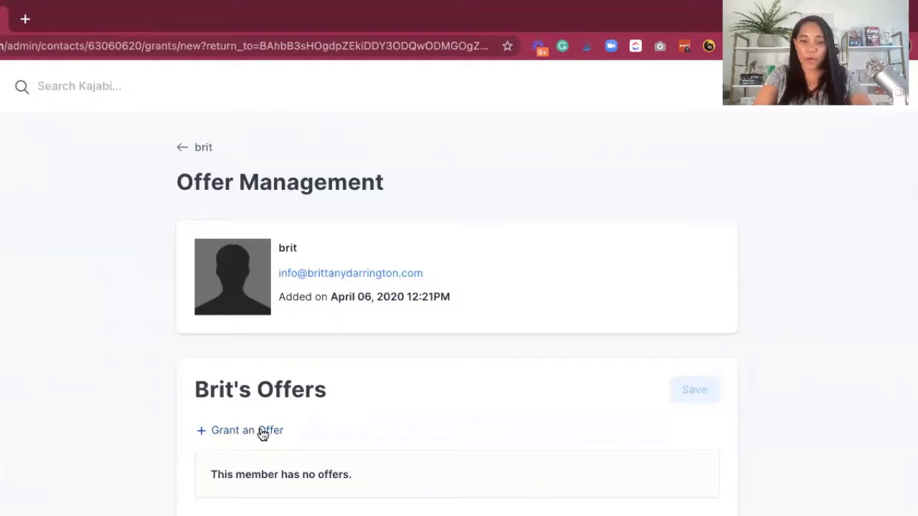
left_click(182, 150)
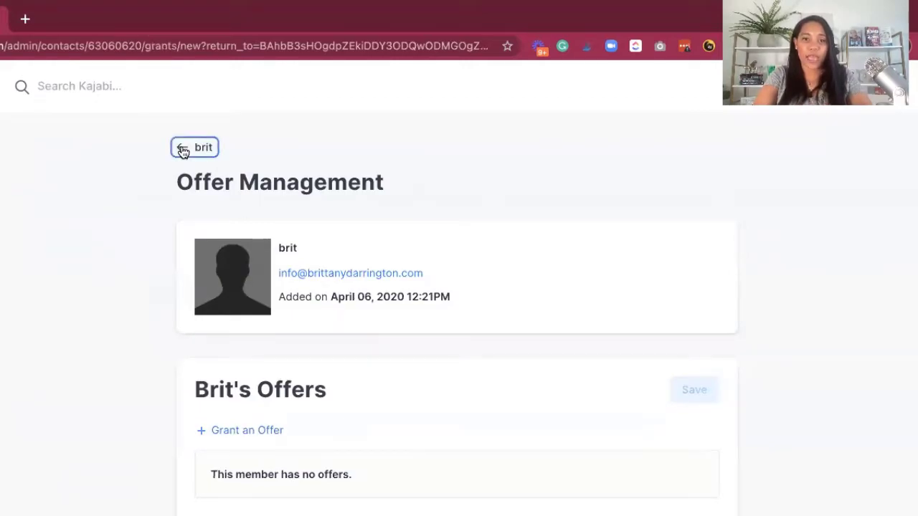
Hide the contact, and unhide it again.
left_click(199, 217)
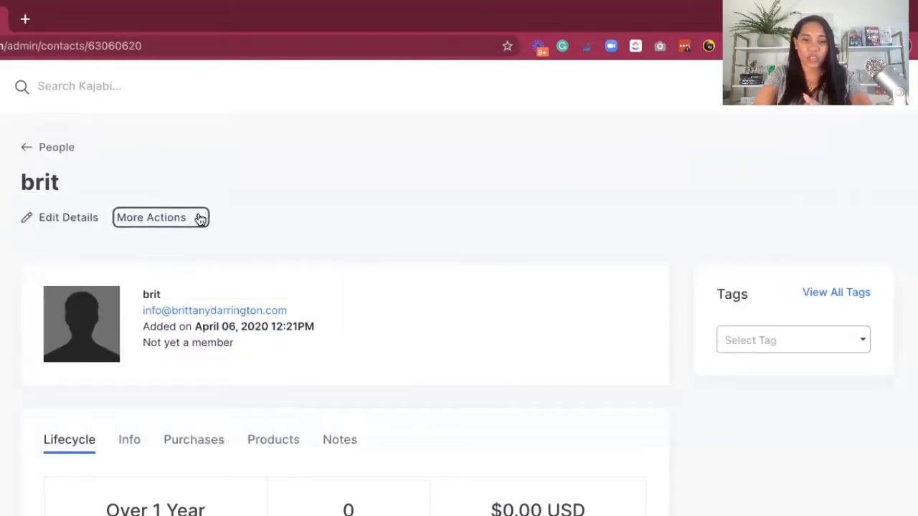
left_click(176, 256)
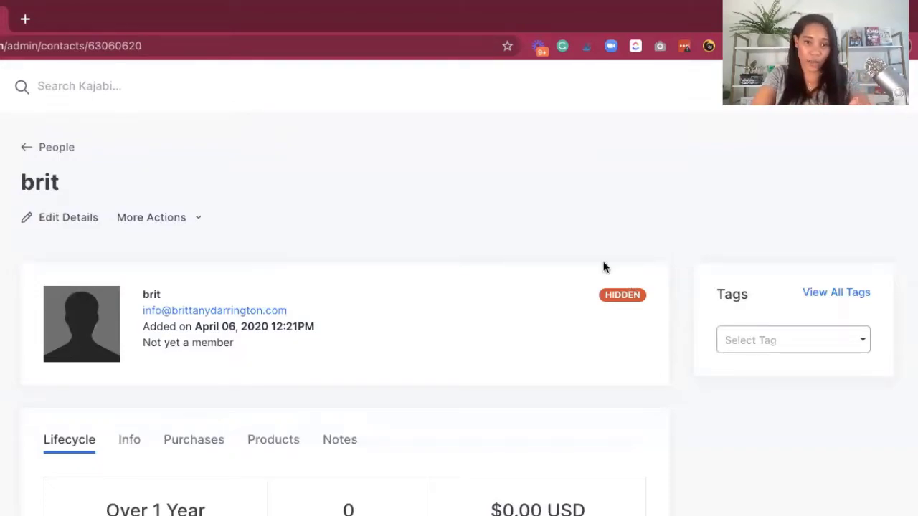
left_click(198, 224)
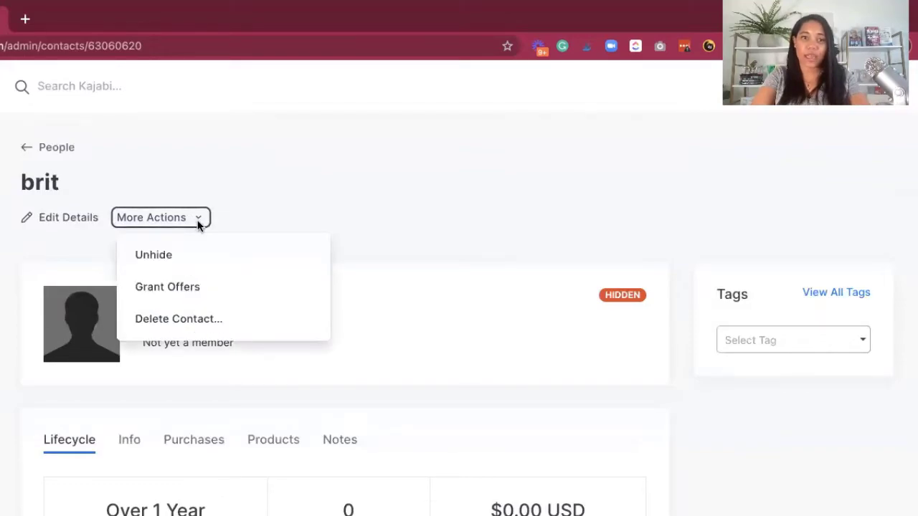
left_click(178, 255)
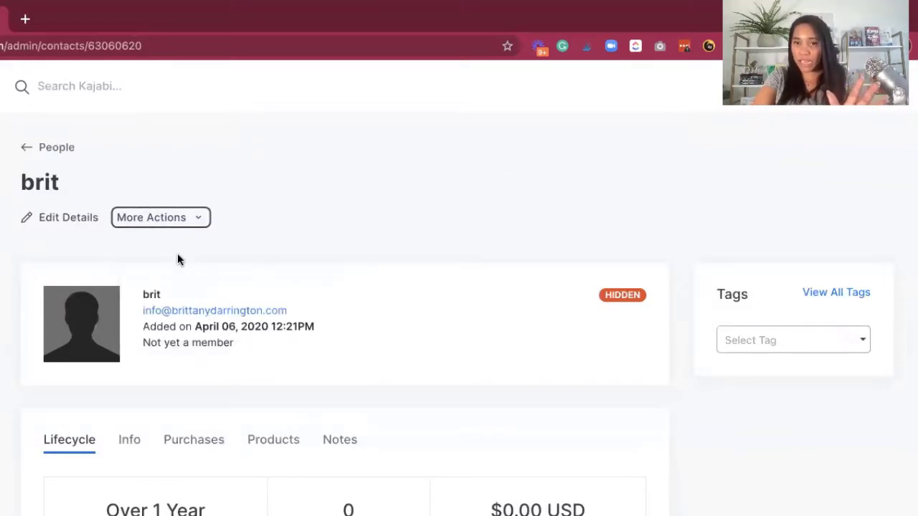
Check the additional actions available for the contact and return to the People list.
left_click(191, 218)
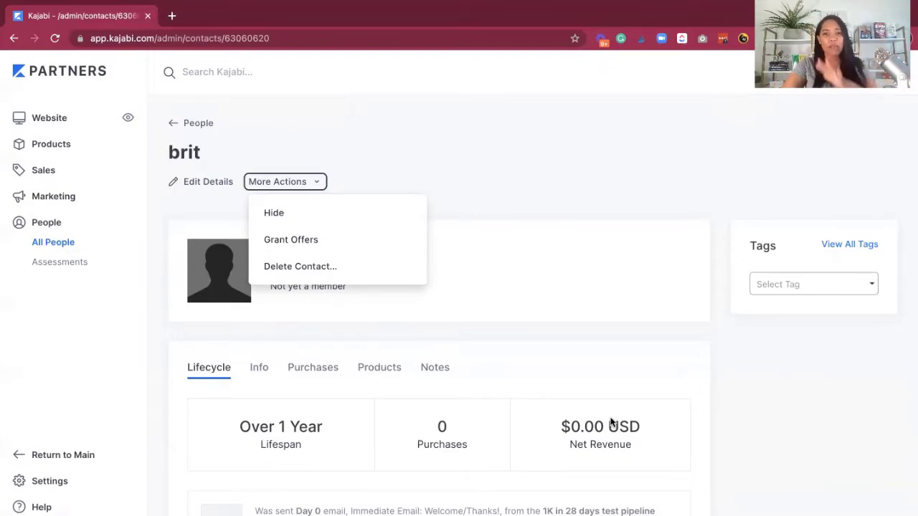
left_click(180, 130)
left_click(187, 123)
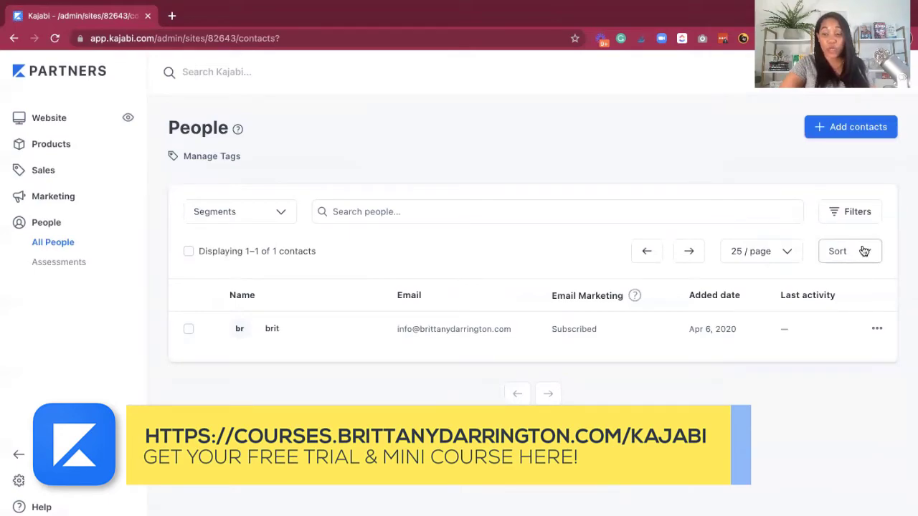
Open the contact filters and browse the full list of filter categories, from Activity through Products.
left_click(857, 215)
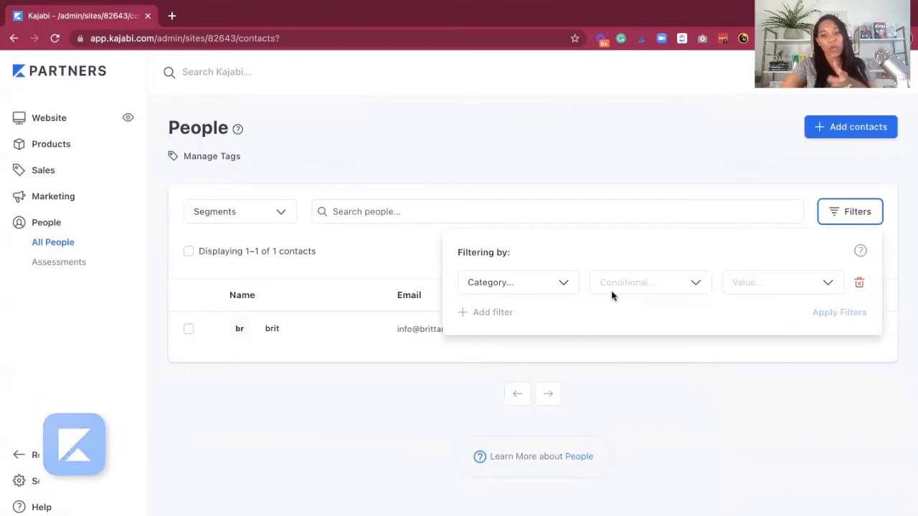
left_click(570, 283)
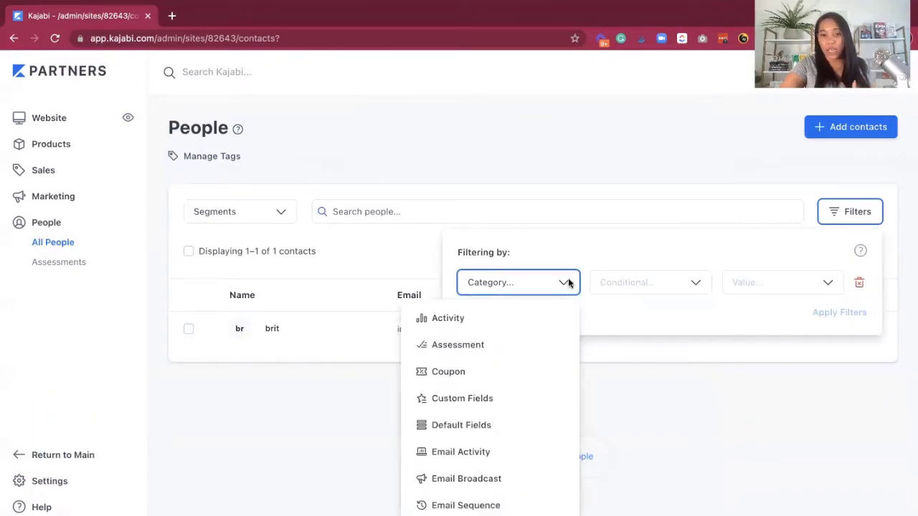
scroll(476, 489, "down", 2)
scroll(476, 490, "up", 3)
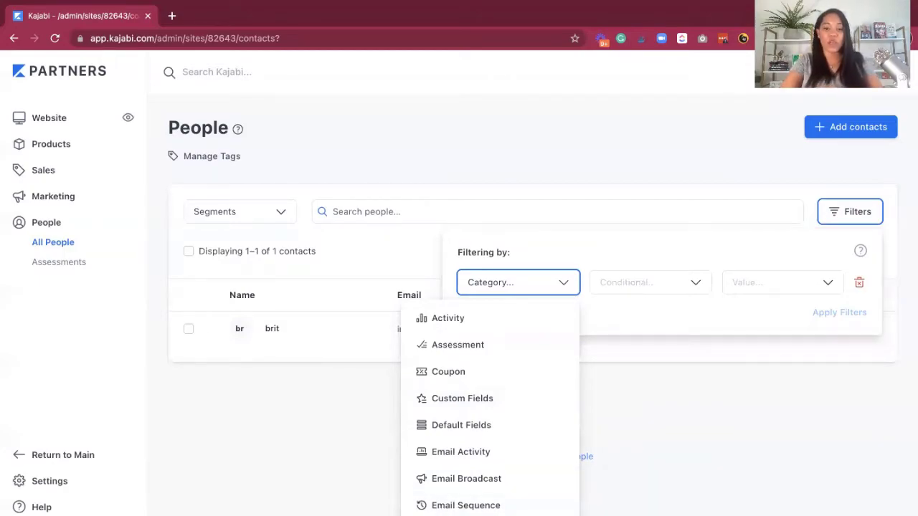
scroll(448, 488, "down", 1)
scroll(457, 463, "down", 3)
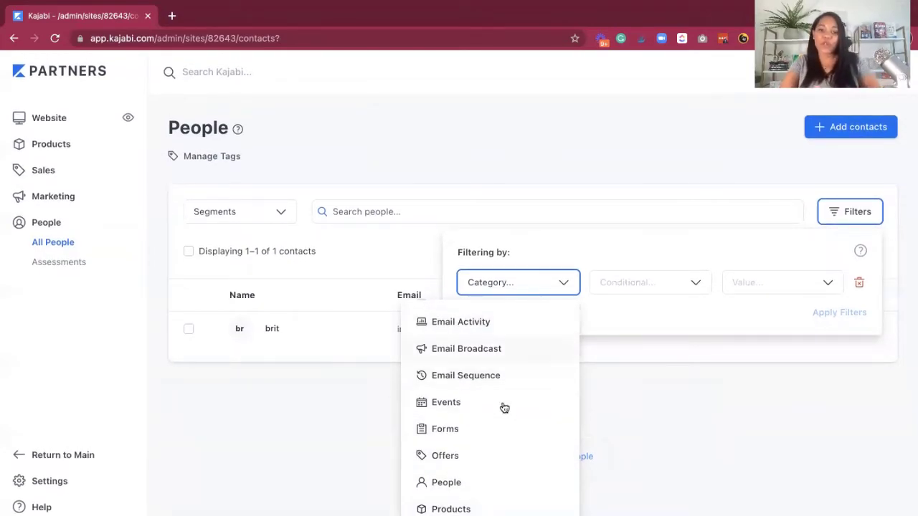
scroll(501, 421, "up", 3)
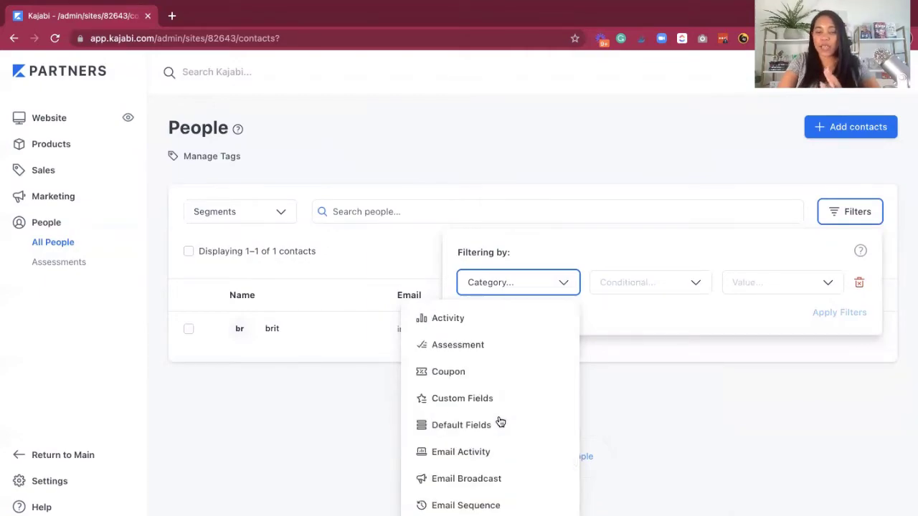
scroll(500, 414, "down", 3)
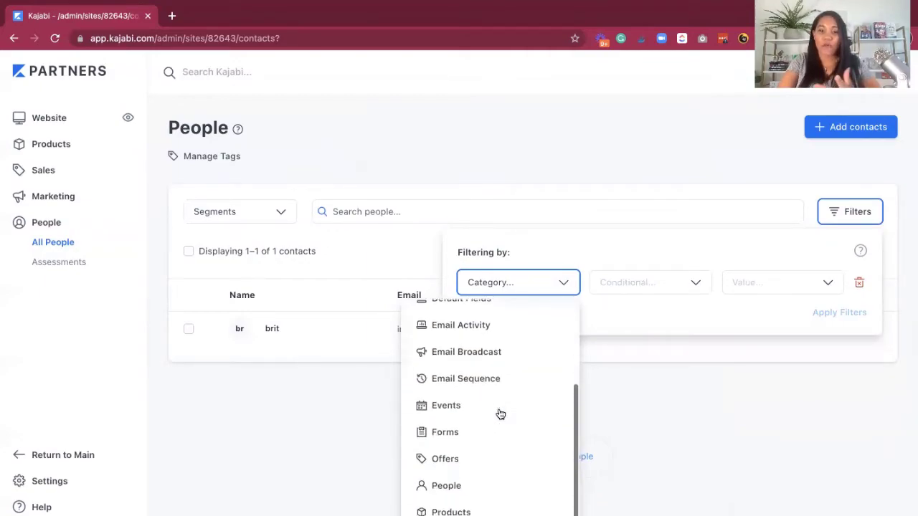
Filter the contacts by email sequence, subscribed to "testing - October", and clear the filter after viewing the list.
left_click(463, 375)
left_click(621, 288)
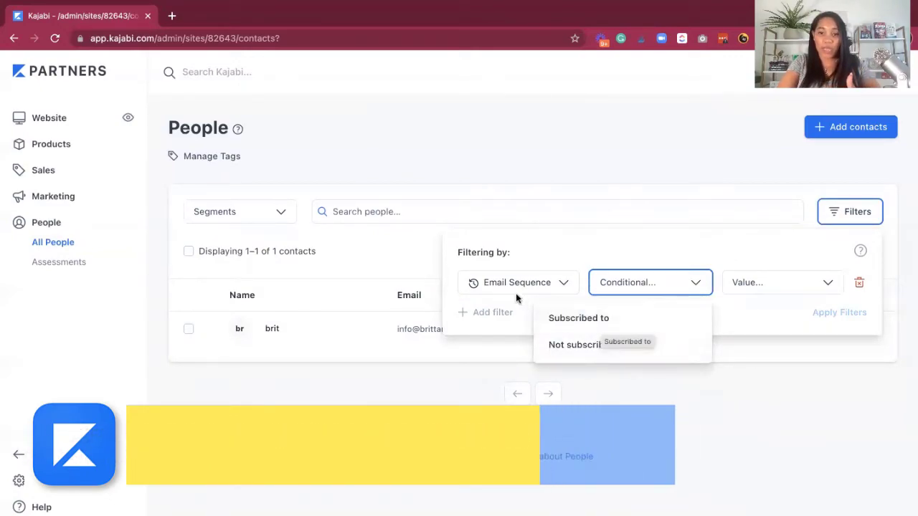
left_click(568, 323)
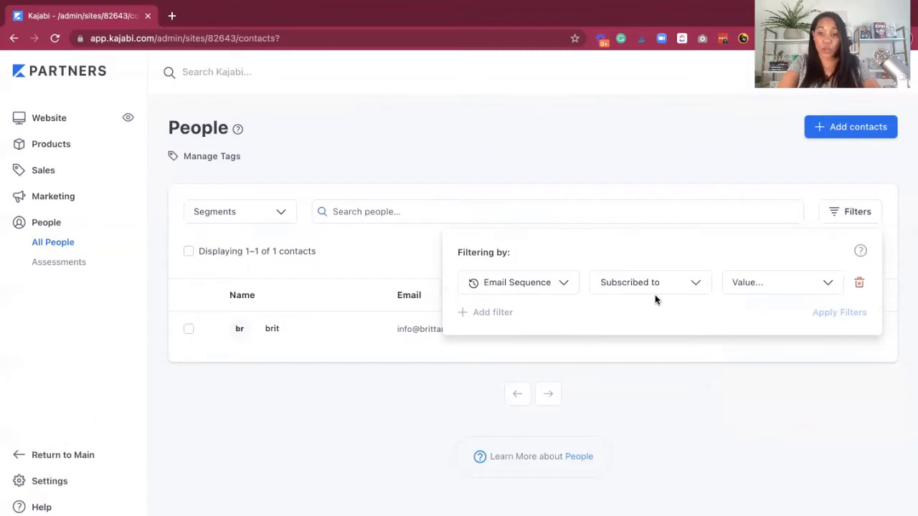
left_click(763, 292)
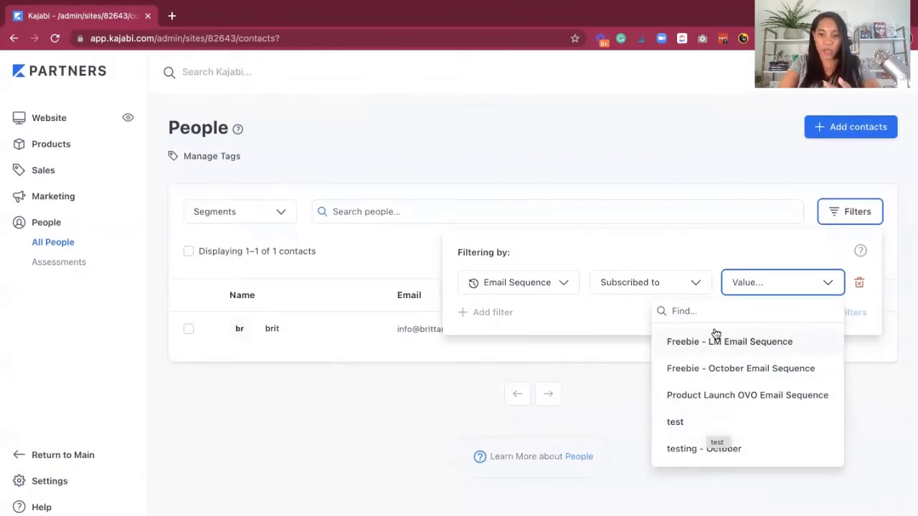
left_click(687, 458)
left_click(839, 312)
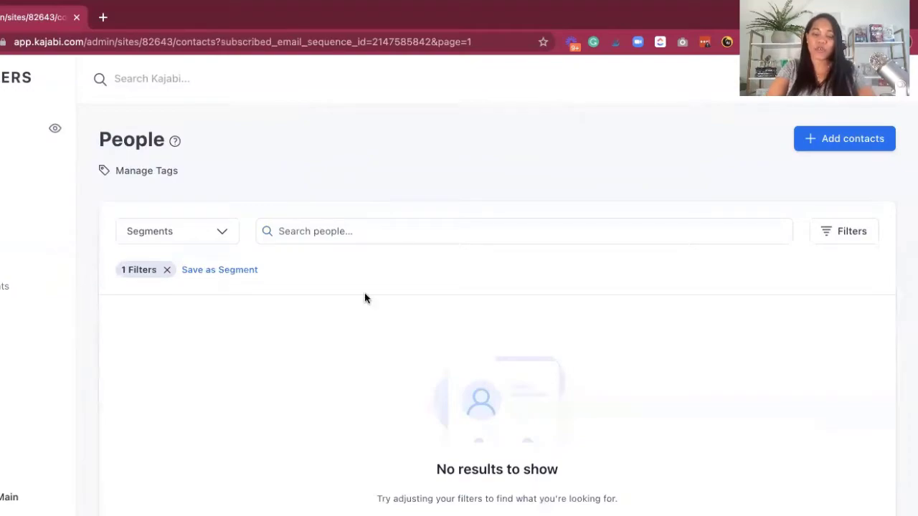
left_click(167, 271)
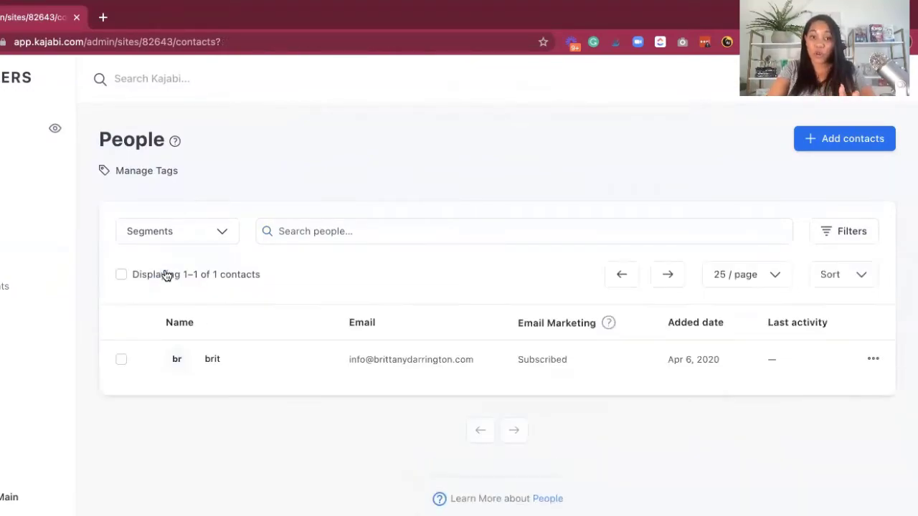
Filter the contacts by email activity, showing those for whom an email was opened within 90 days.
left_click(843, 235)
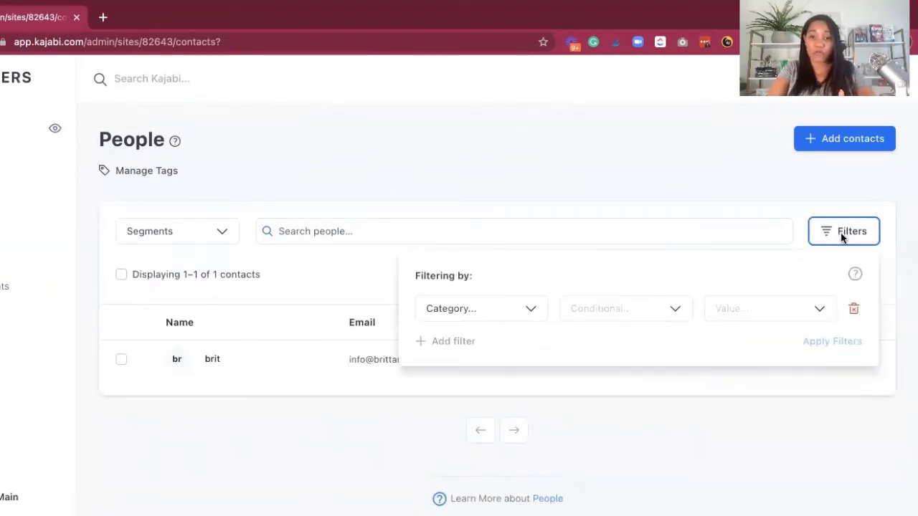
left_click(509, 315)
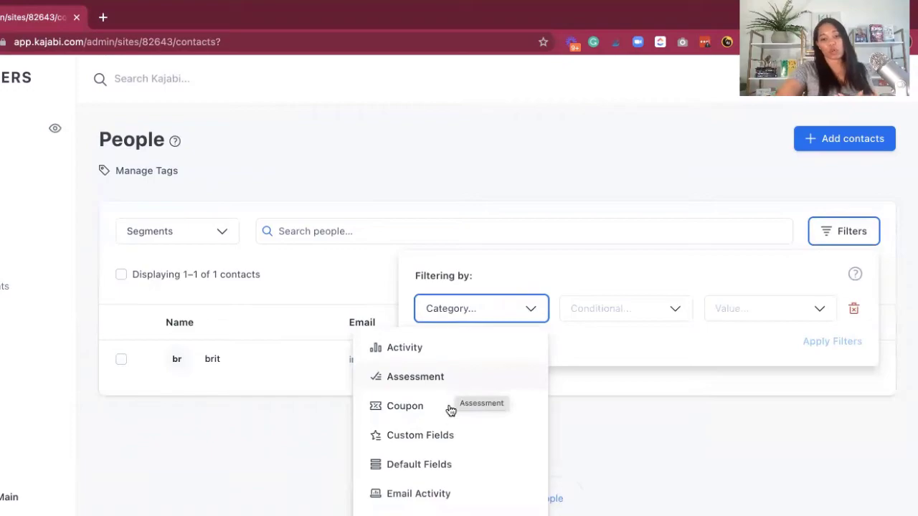
left_click(438, 496)
left_click(654, 301)
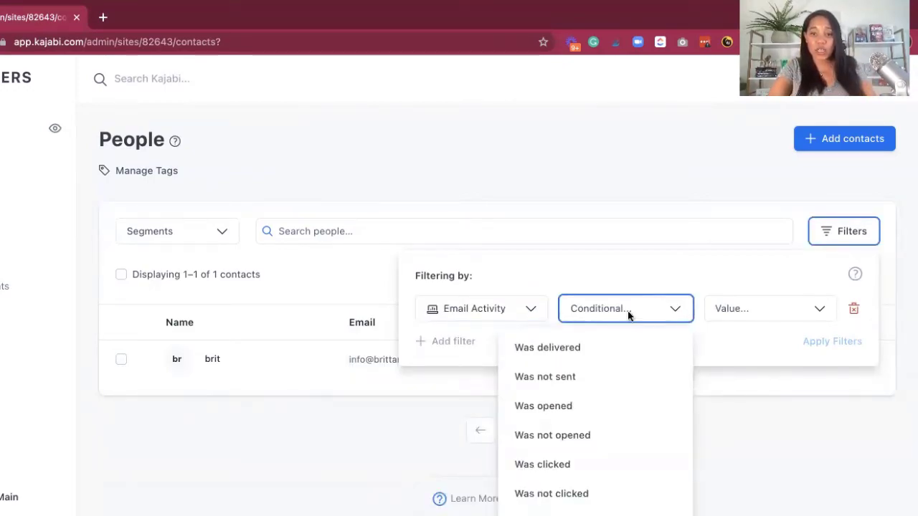
left_click(562, 416)
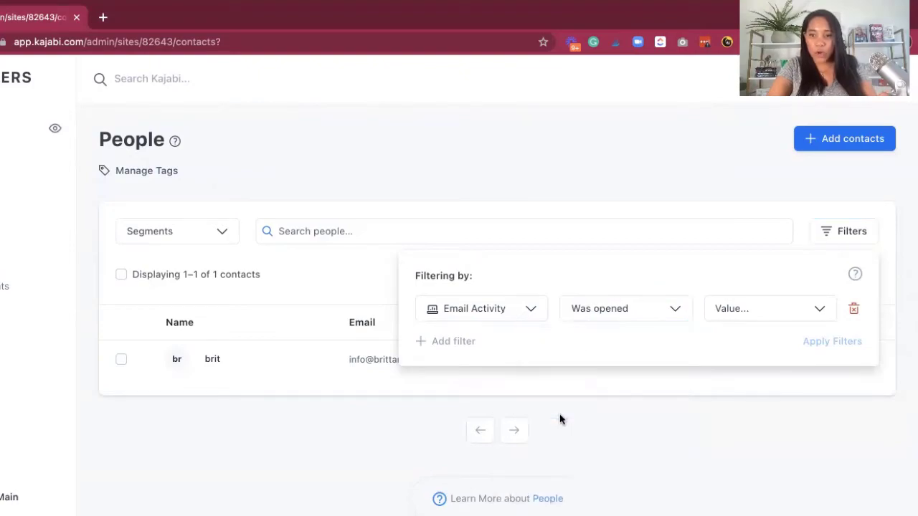
left_click(798, 312)
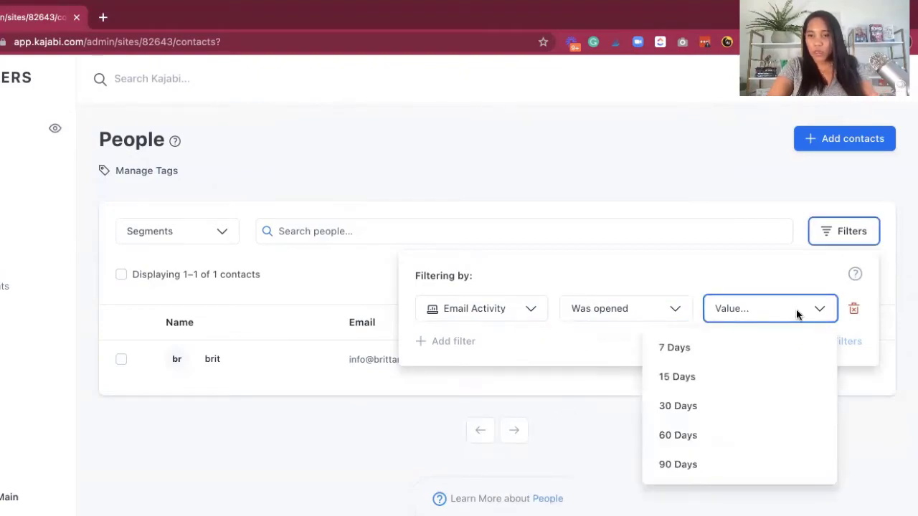
left_click(693, 466)
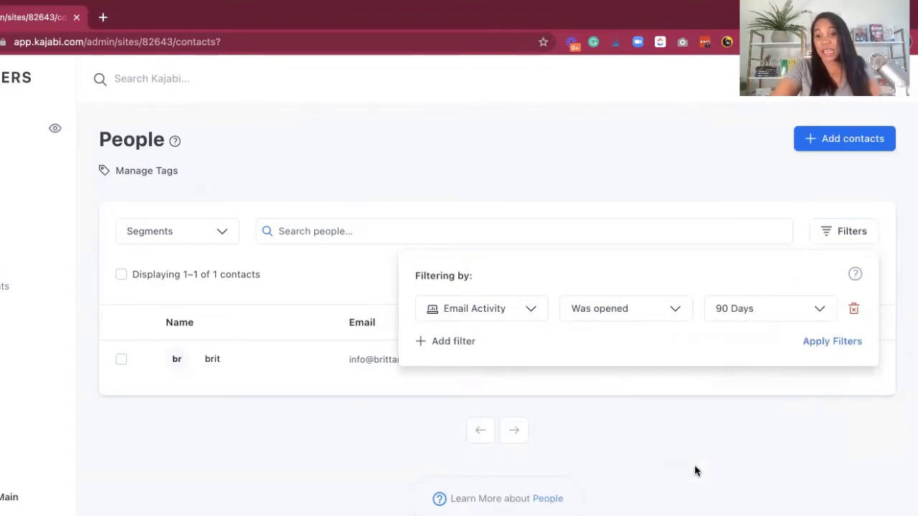
left_click(840, 342)
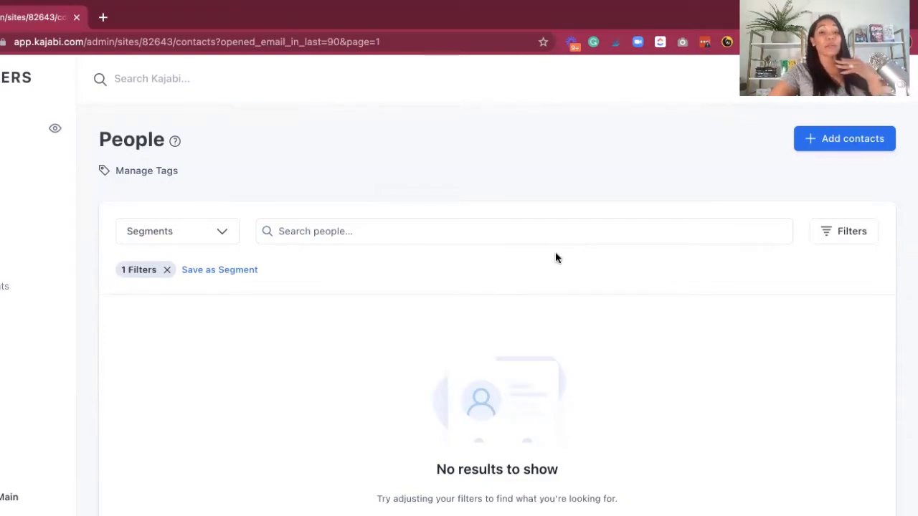
Review the applied email activity filter's criteria and remove the filter from the contact list.
left_click(862, 231)
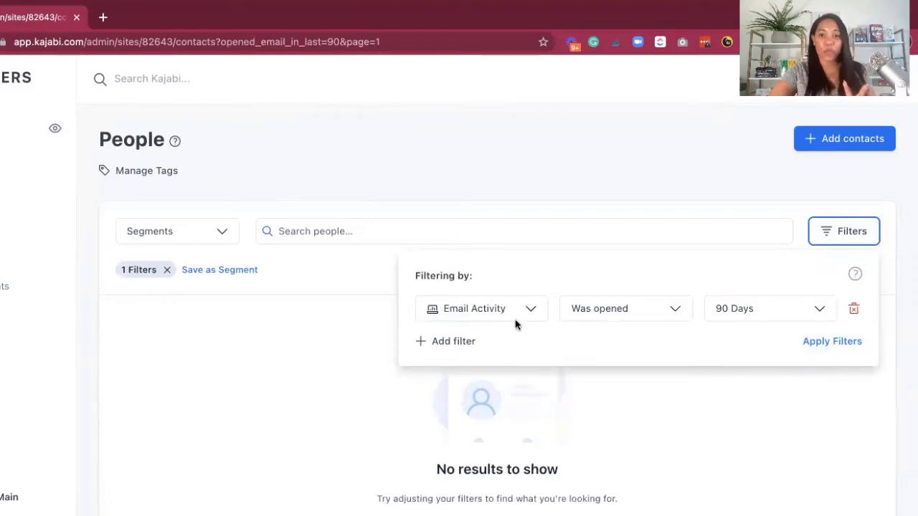
left_click(632, 223)
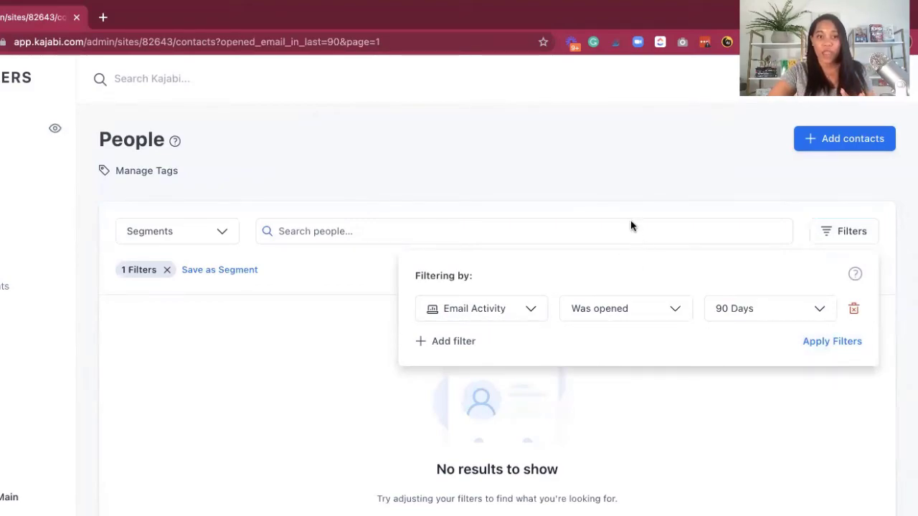
left_click(167, 271)
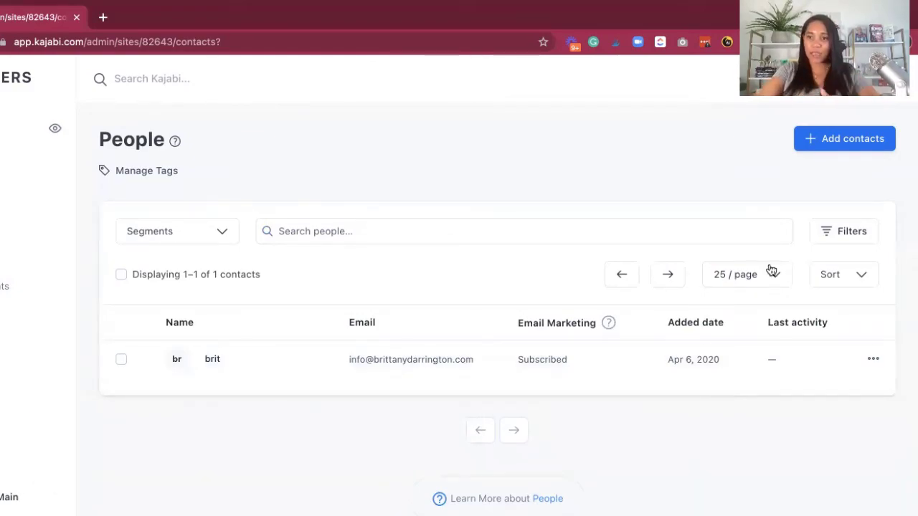
Check the sort orders and the contacts-per-page options for the People list without changing either.
left_click(848, 273)
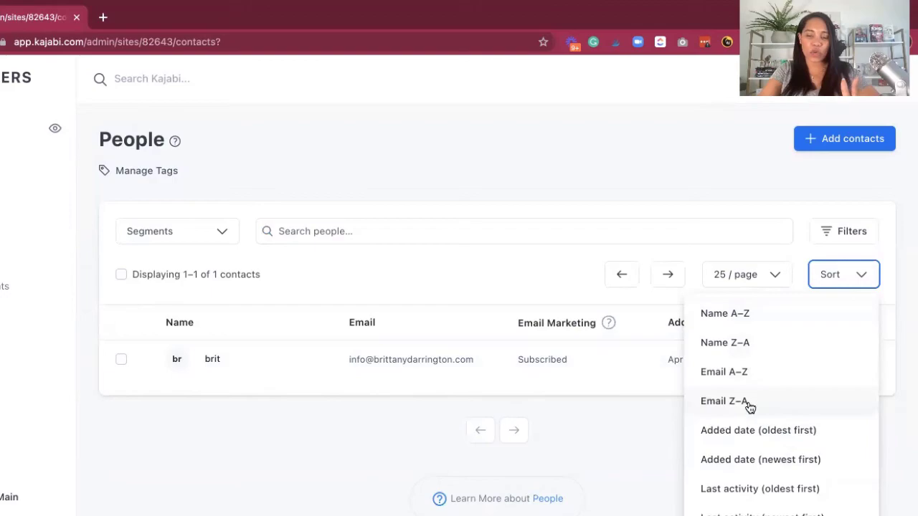
left_click(552, 272)
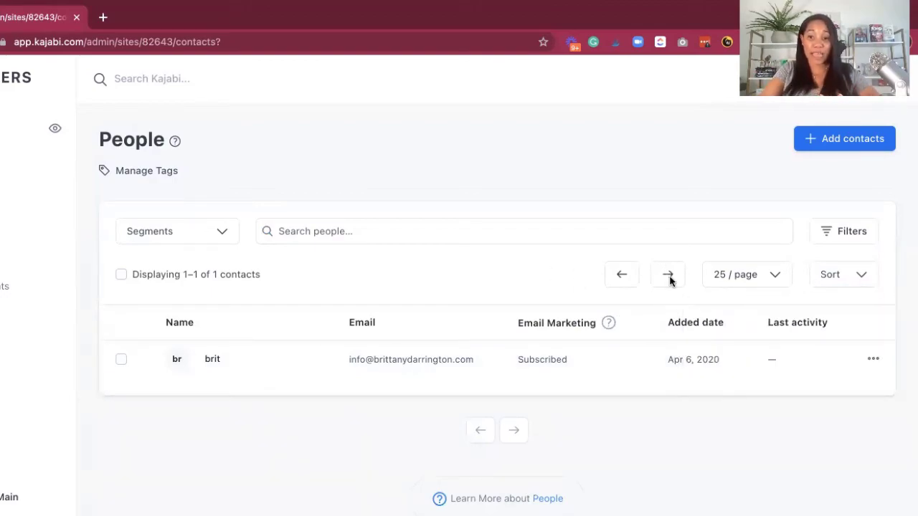
left_click(760, 283)
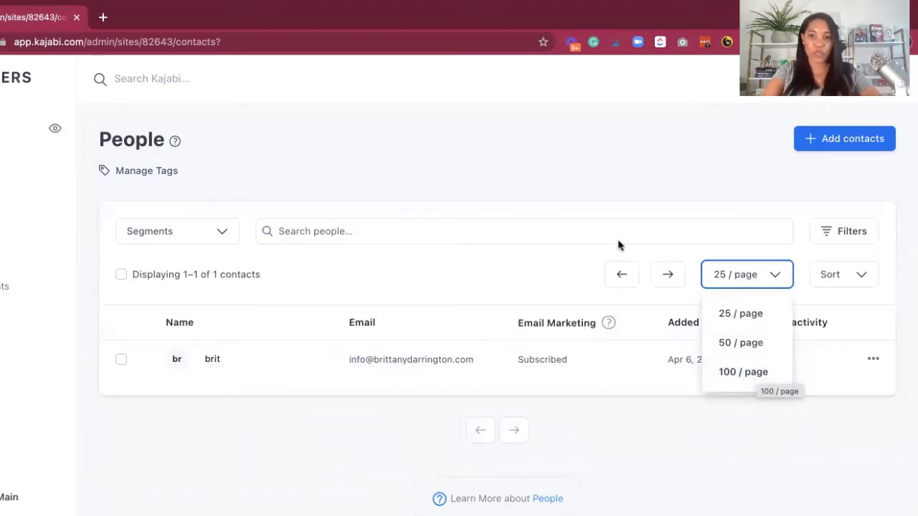
left_click(547, 272)
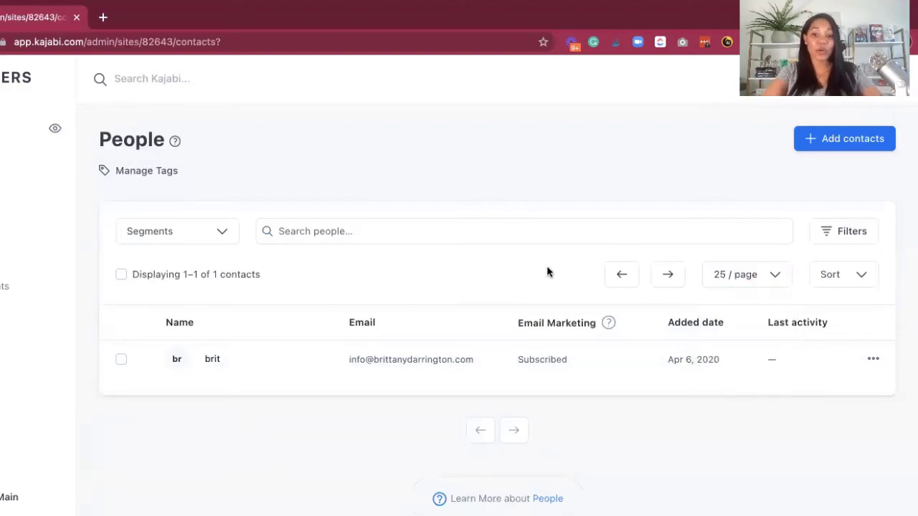